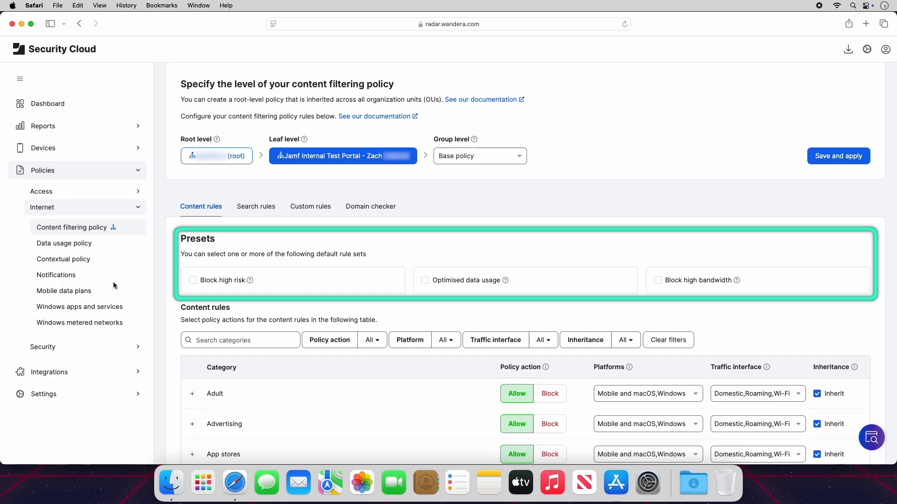
Step: Enable the Block high risk preset in the content rules and block the Cloud and file storage category
{"action": "left_click", "coordinate": [192, 281]}
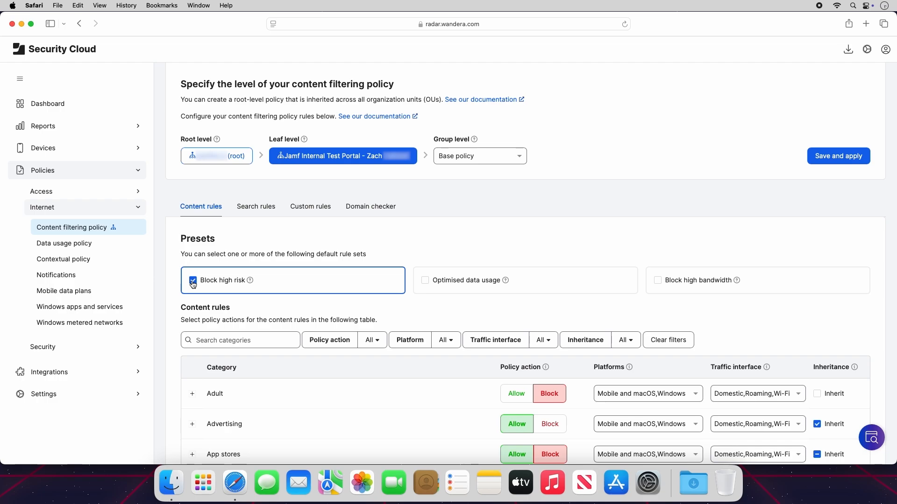
{"action": "scroll", "coordinate": [331, 367], "scroll_direction": "down", "scroll_amount": 1}
{"action": "scroll", "coordinate": [331, 365], "scroll_direction": "down", "scroll_amount": 5}
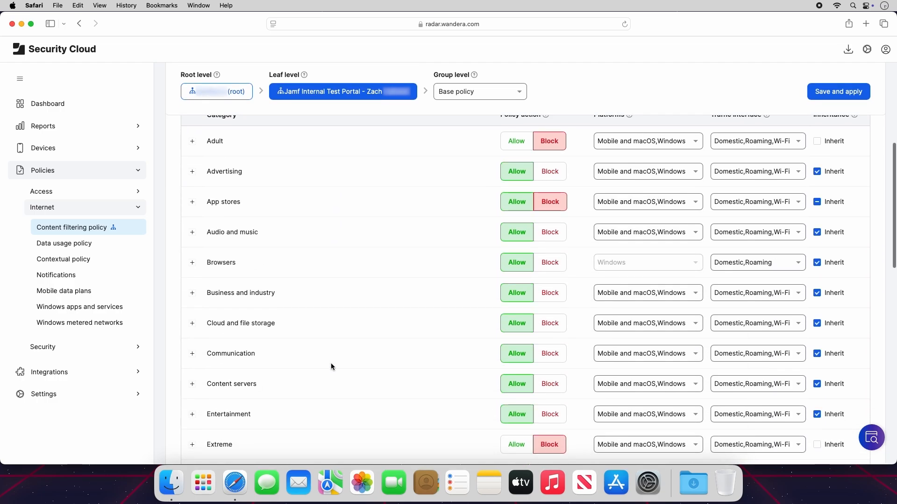
{"action": "left_click", "coordinate": [551, 327]}
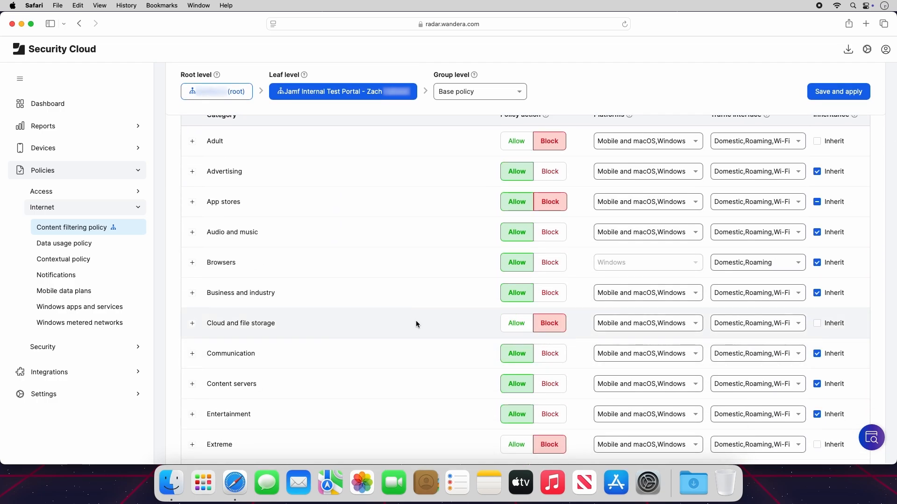
Step: Allow MS OneDrive and OneDrive as exceptions within the Cloud and file storage category
{"action": "left_click", "coordinate": [193, 325]}
{"action": "scroll", "coordinate": [282, 368], "scroll_direction": "down", "scroll_amount": 7}
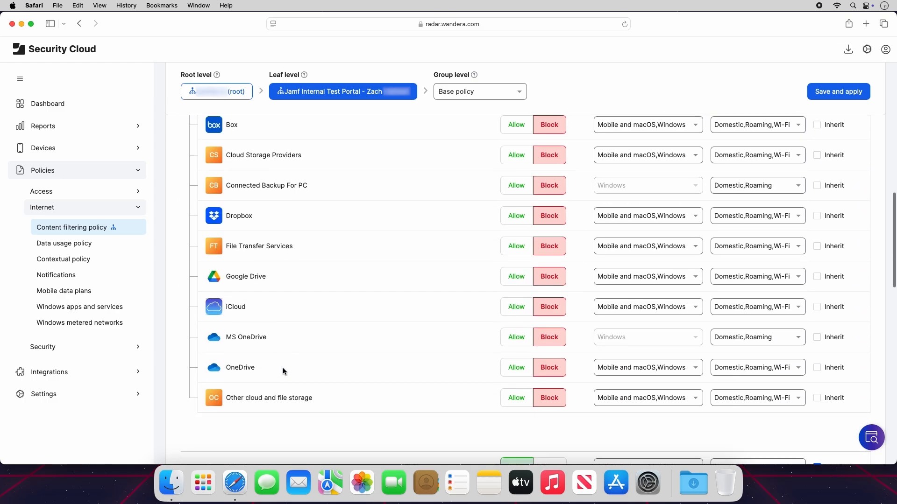
{"action": "left_click", "coordinate": [510, 304]}
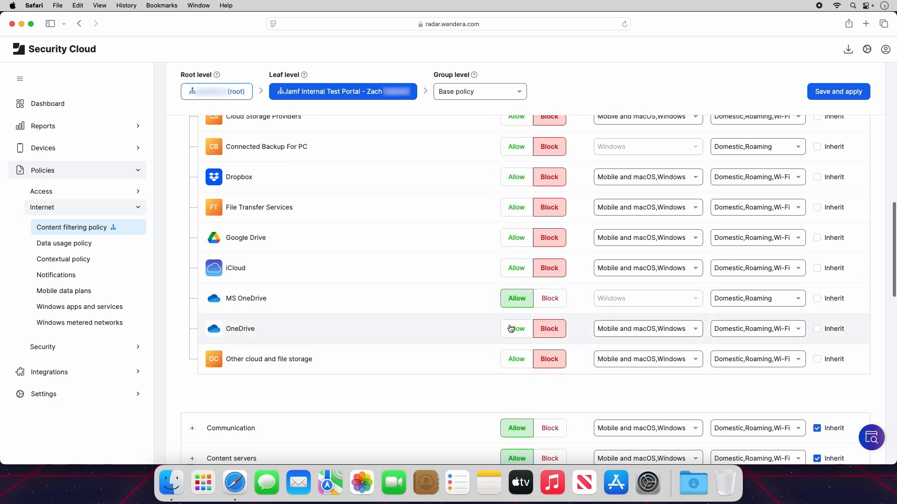
{"action": "left_click", "coordinate": [511, 329]}
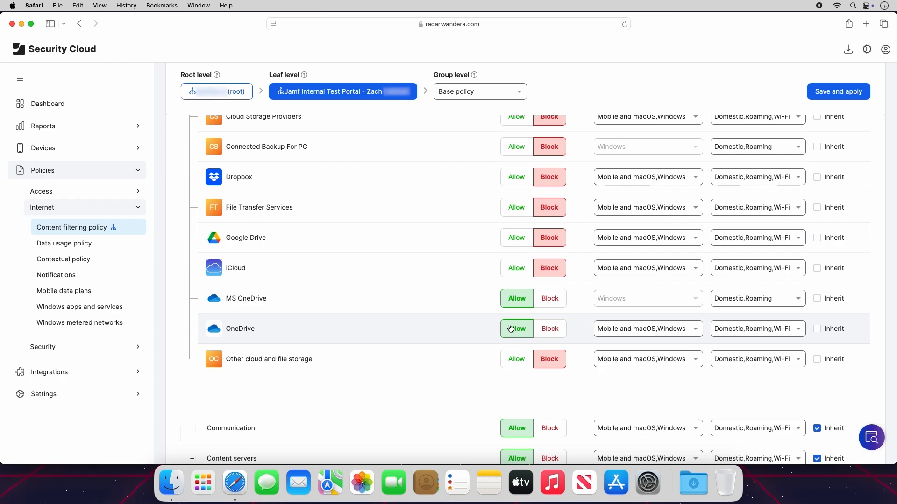
Step: Block Search Engines within the Productivity category of the content rules
{"action": "scroll", "coordinate": [511, 328], "scroll_direction": "down", "scroll_amount": 12}
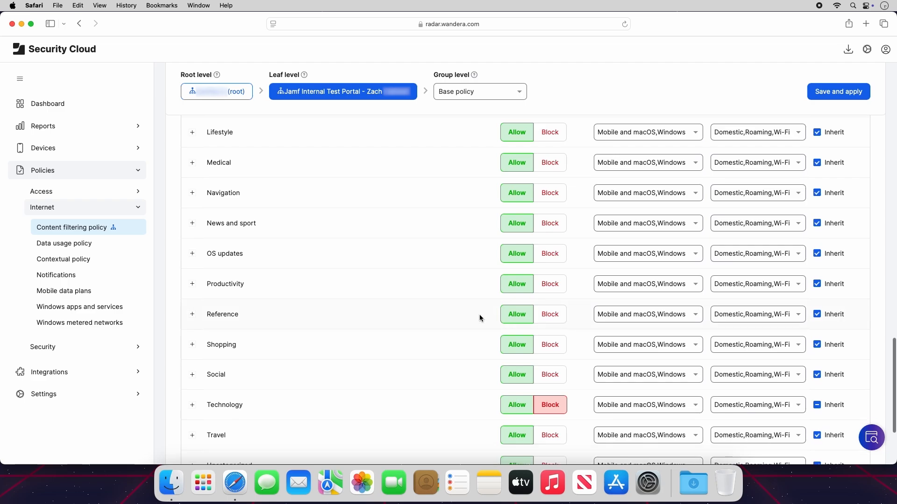
{"action": "left_click", "coordinate": [192, 284]}
{"action": "scroll", "coordinate": [337, 377], "scroll_direction": "down", "scroll_amount": 10}
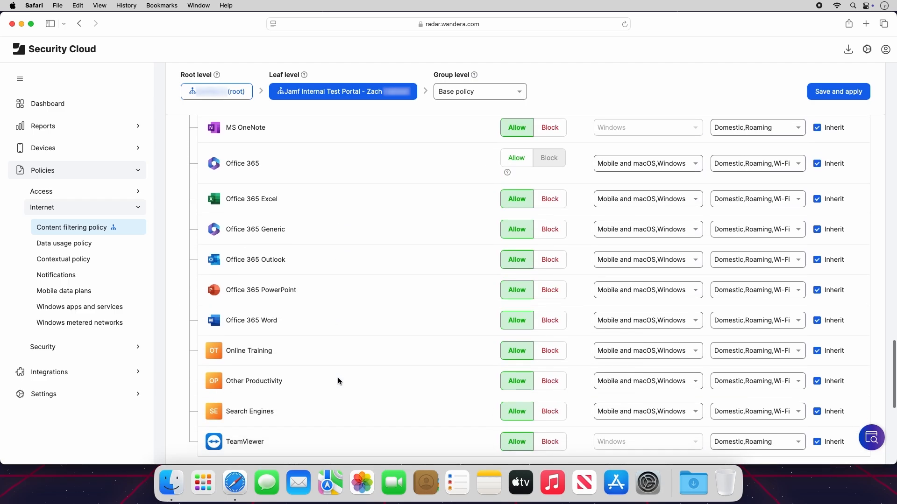
{"action": "left_click", "coordinate": [544, 392]}
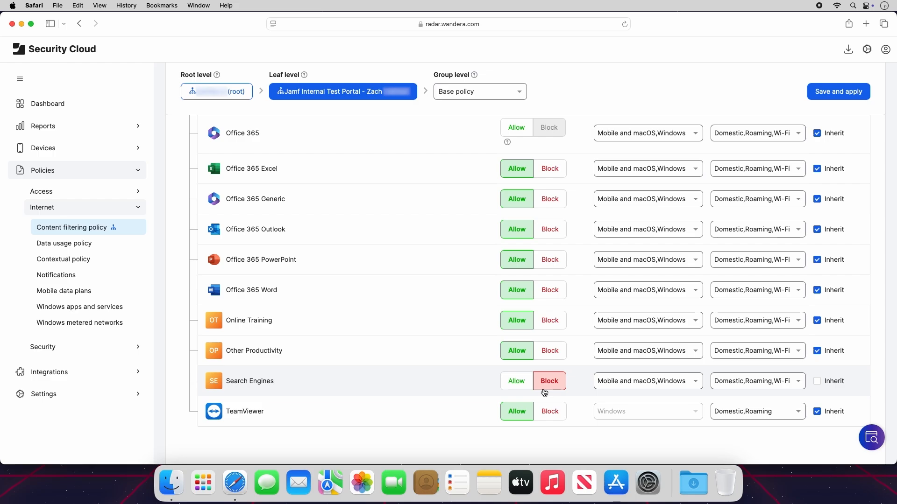
Step: Block the Social category in the base policy, then save and apply the content rules
{"action": "scroll", "coordinate": [544, 392], "scroll_direction": "down", "scroll_amount": 4}
{"action": "left_click", "coordinate": [545, 392]}
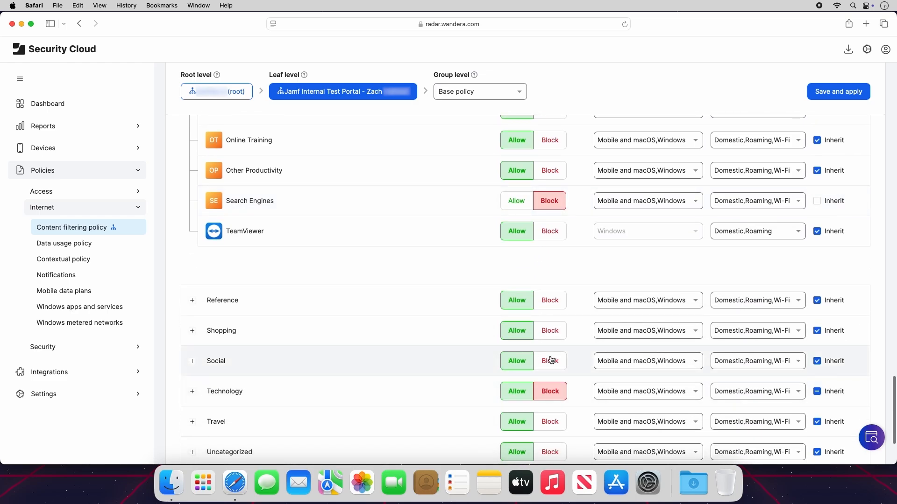
{"action": "left_click", "coordinate": [551, 360]}
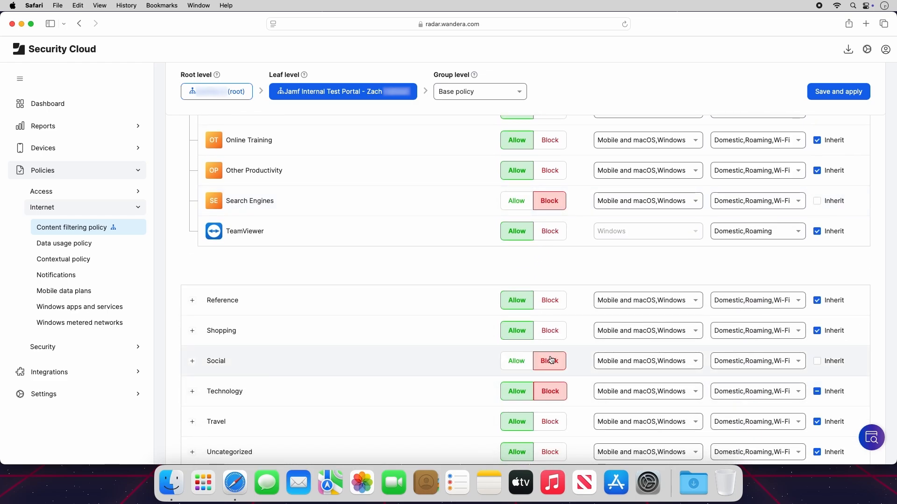
{"action": "left_click", "coordinate": [823, 93]}
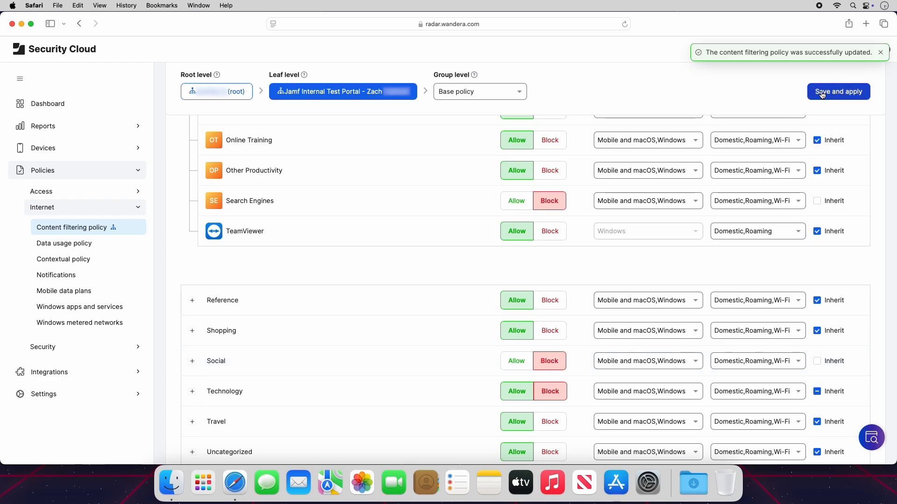
Step: Override the inherited search rules and enable Google SafeSearch
{"action": "scroll", "coordinate": [660, 187], "scroll_direction": "up", "scroll_amount": 20}
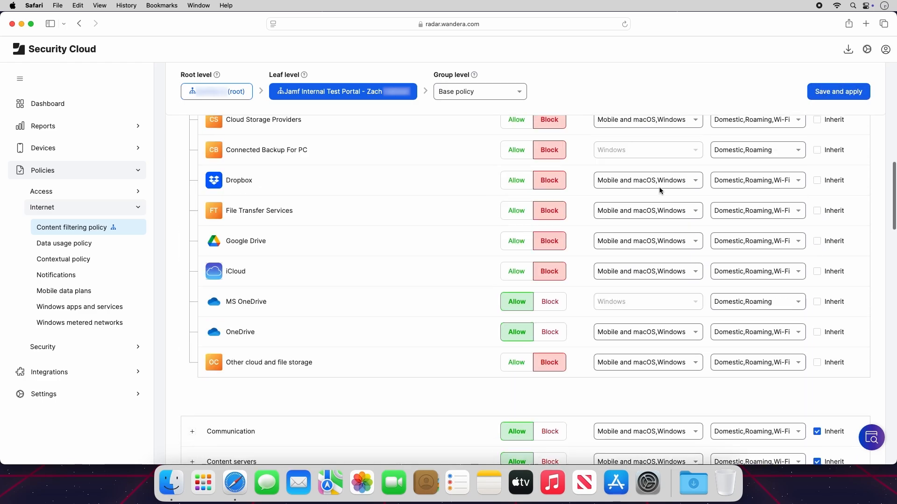
{"action": "left_click", "coordinate": [273, 176]}
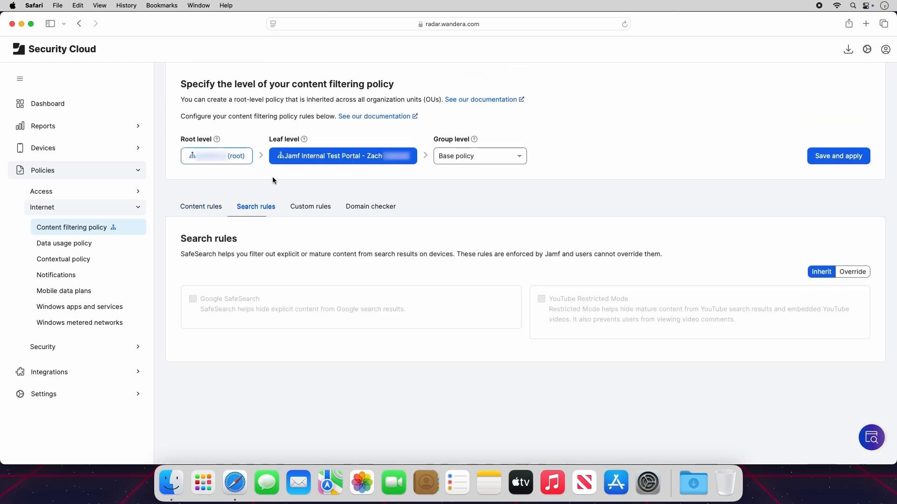
{"action": "left_click", "coordinate": [849, 273]}
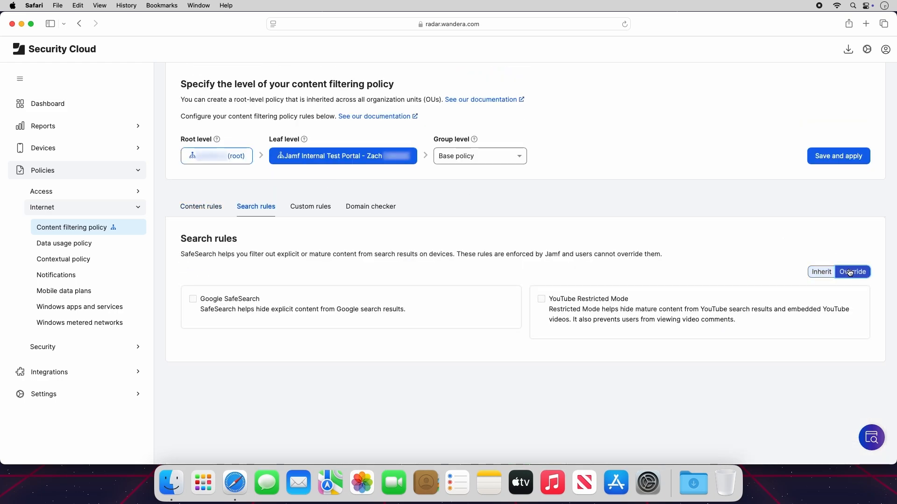
{"action": "left_click", "coordinate": [243, 309]}
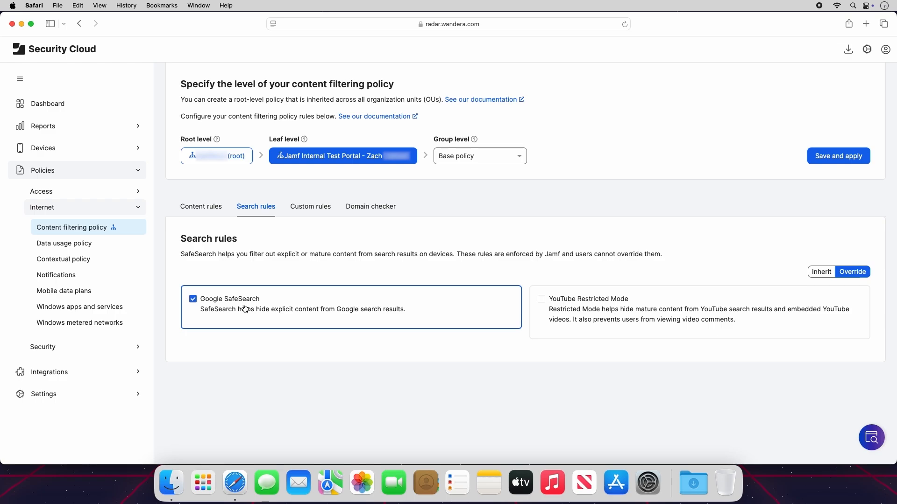
Step: Enable YouTube Restricted Mode at the Moderate level, then save and apply the search rules
{"action": "left_click", "coordinate": [608, 299]}
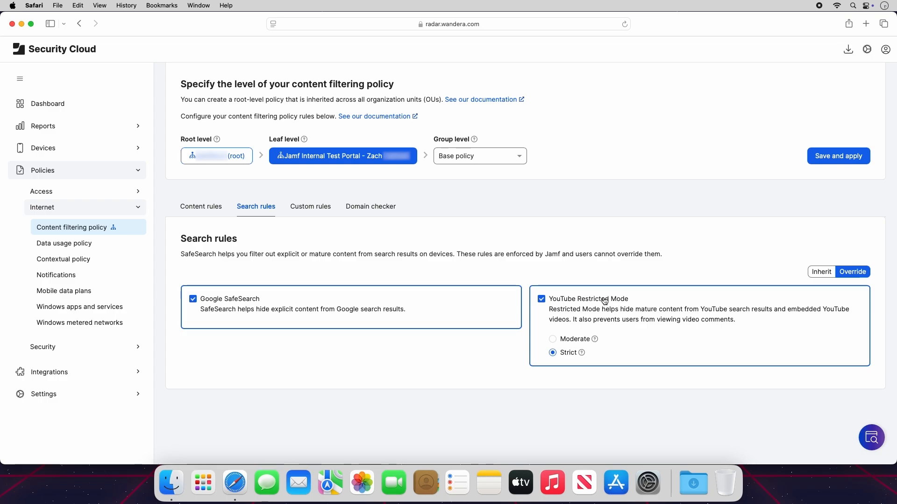
{"action": "left_click", "coordinate": [553, 341]}
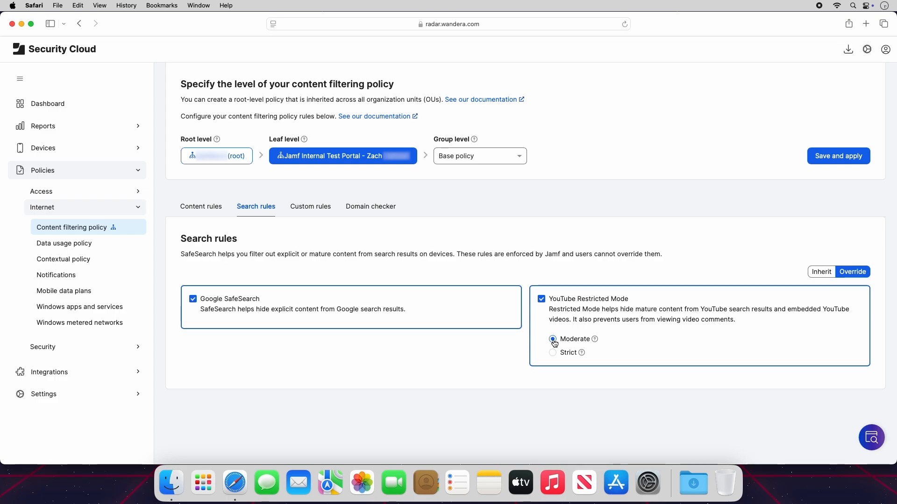
{"action": "left_click", "coordinate": [823, 159]}
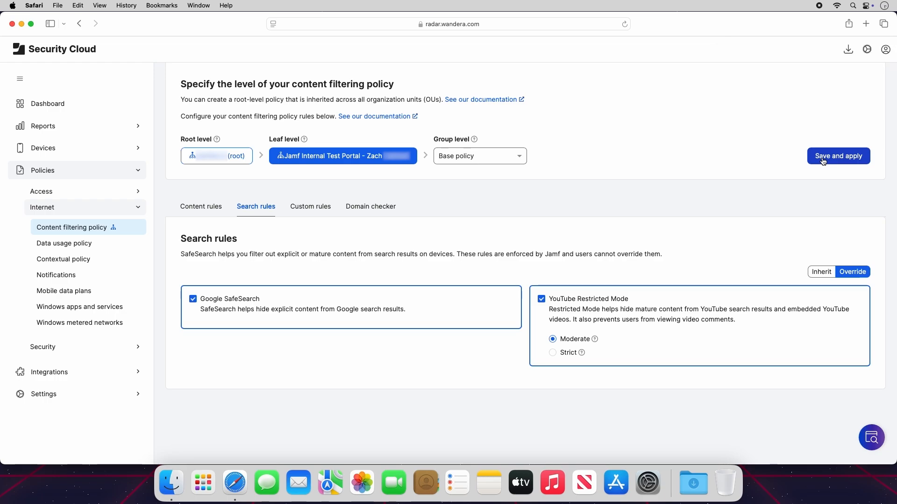
Step: Add a custom rule that allows google.com, then save and apply the policy
{"action": "left_click", "coordinate": [323, 206]}
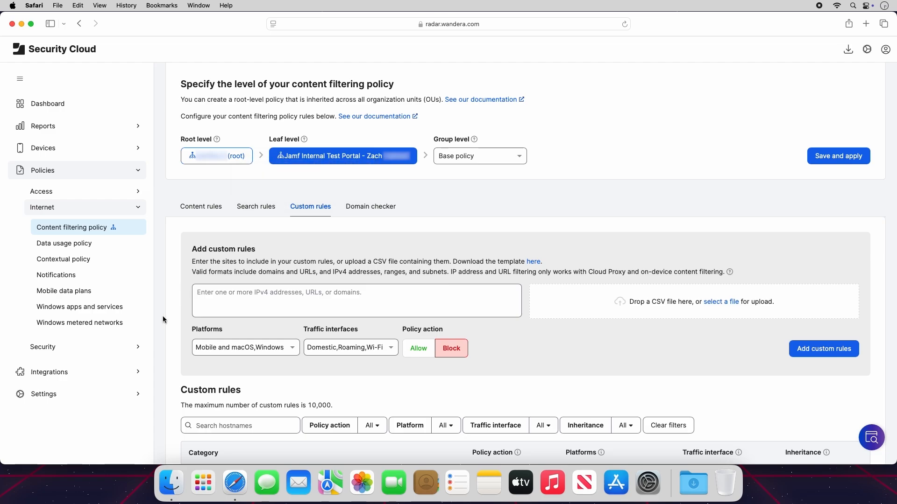
{"action": "scroll", "coordinate": [163, 315], "scroll_direction": "down", "scroll_amount": 3}
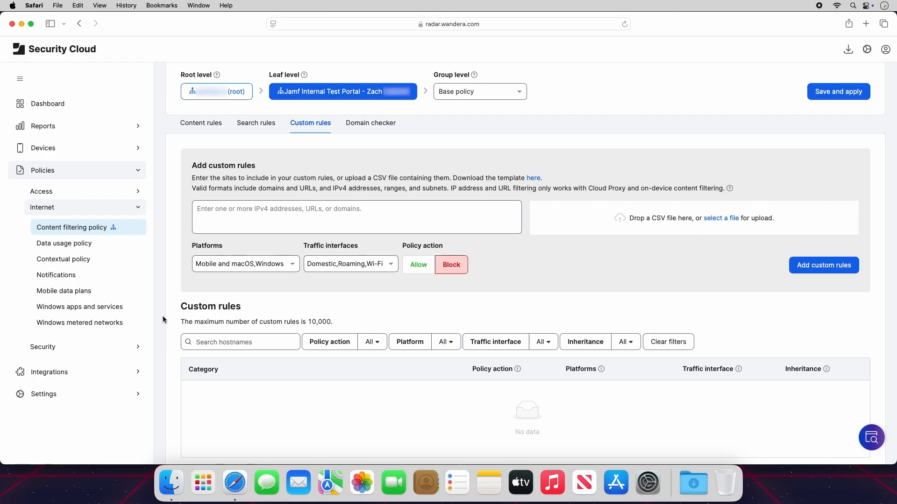
{"action": "left_click", "coordinate": [271, 221]}
{"action": "type", "text": "google.com"}
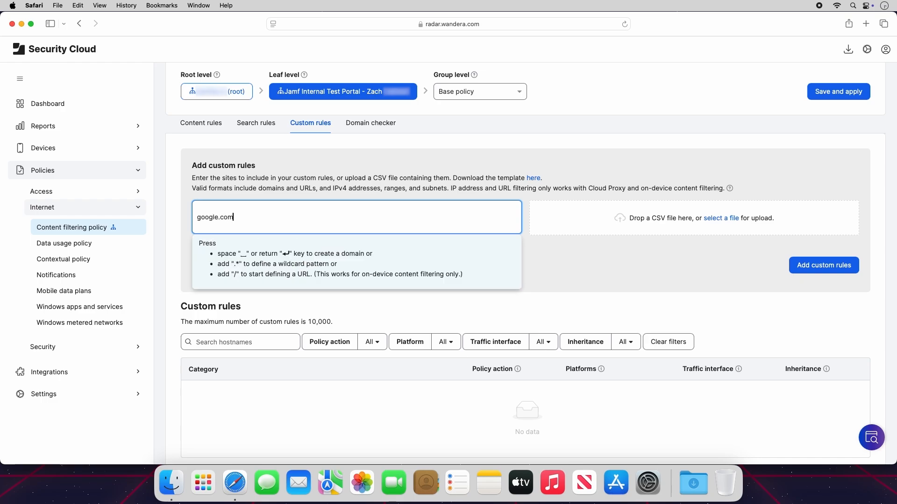
{"action": "key", "text": "Return"}
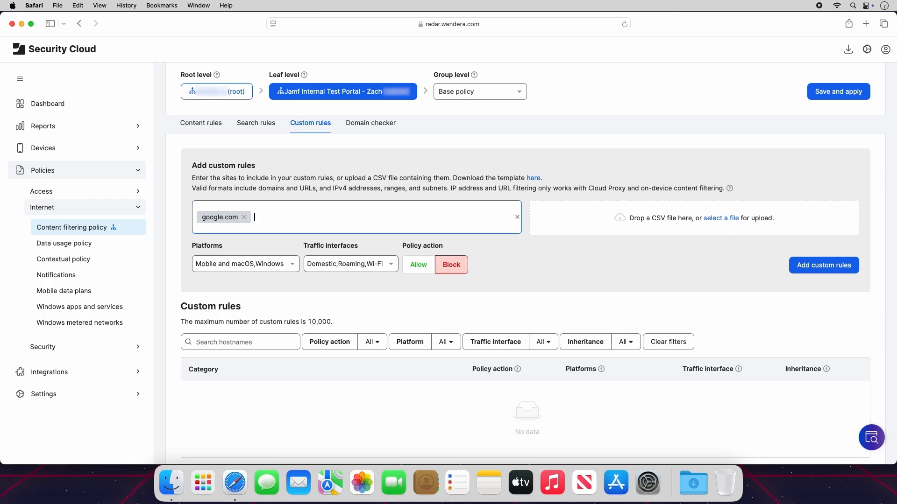
{"action": "left_click", "coordinate": [413, 263]}
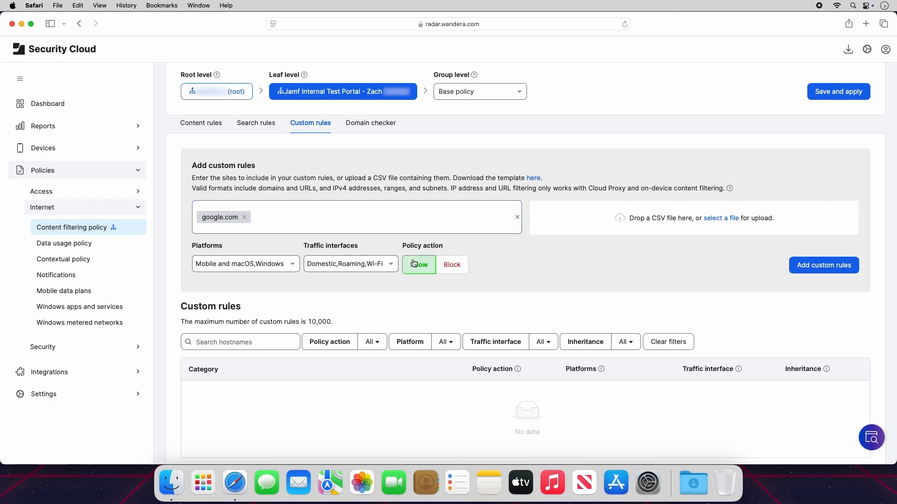
{"action": "left_click", "coordinate": [811, 271]}
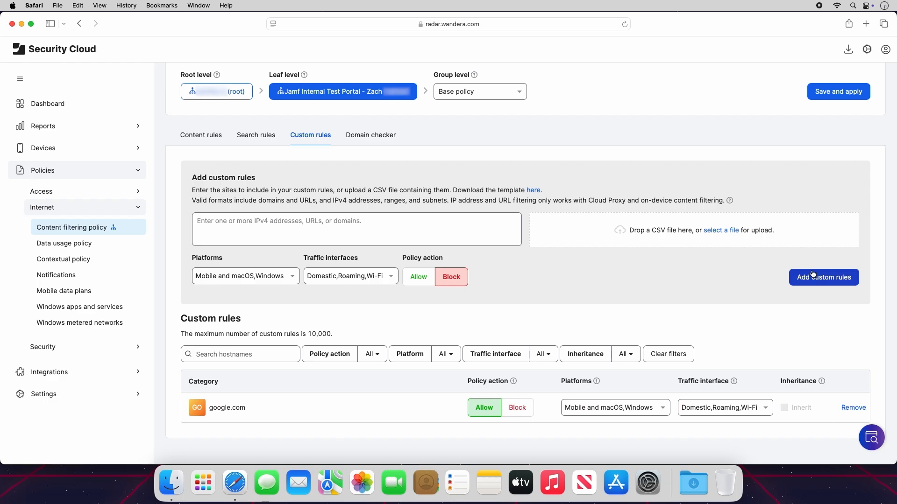
{"action": "left_click", "coordinate": [832, 92]}
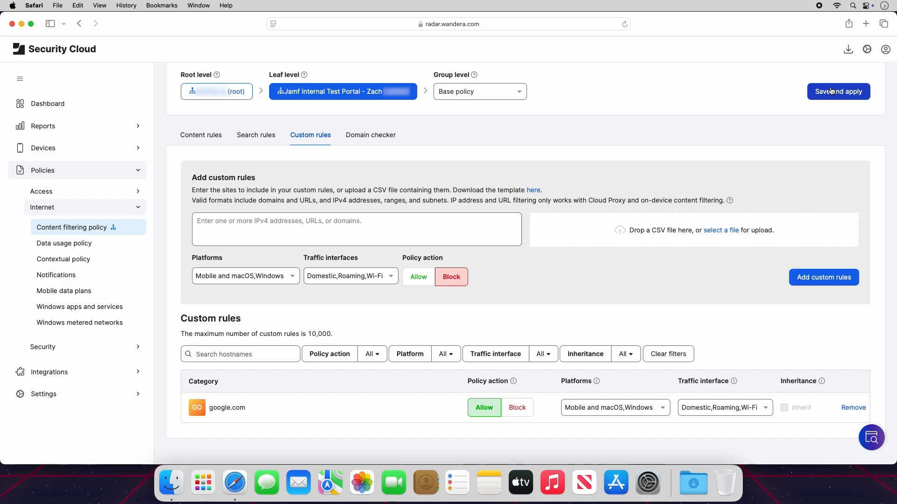
Step: Check which categories Jamf.com is classified under with the Domain checker
{"action": "left_click", "coordinate": [374, 136]}
{"action": "left_click", "coordinate": [292, 291]}
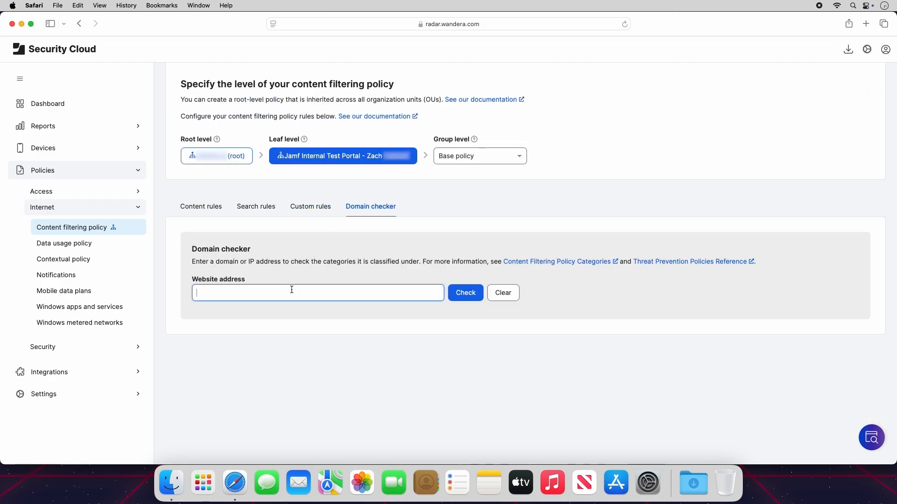
{"action": "type", "text": "Jamf.com"}
{"action": "left_click", "coordinate": [468, 302]}
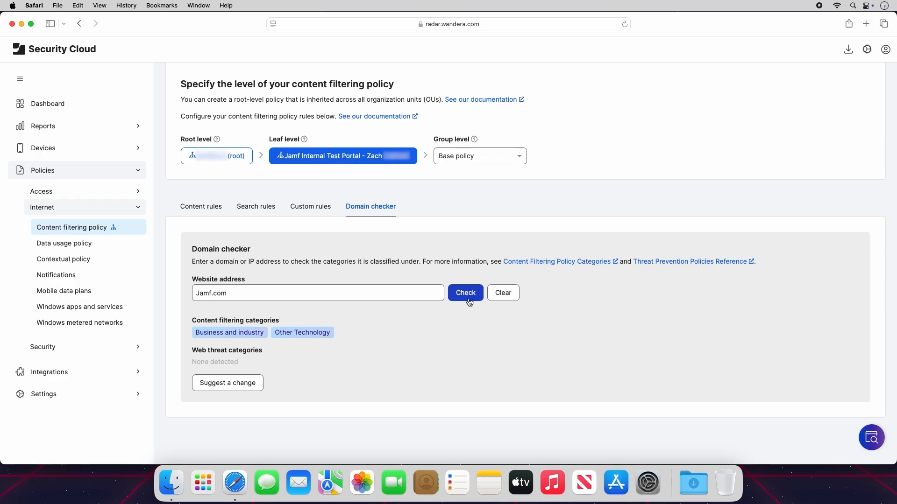
Step: Allow the Social category in the content rules for the Marketing group, then save and apply the policy
{"action": "left_click", "coordinate": [521, 160]}
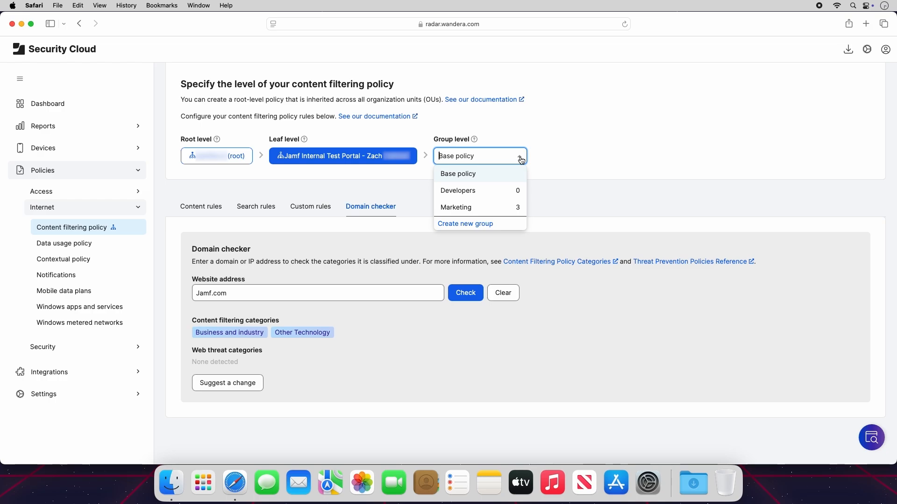
{"action": "left_click", "coordinate": [516, 207]}
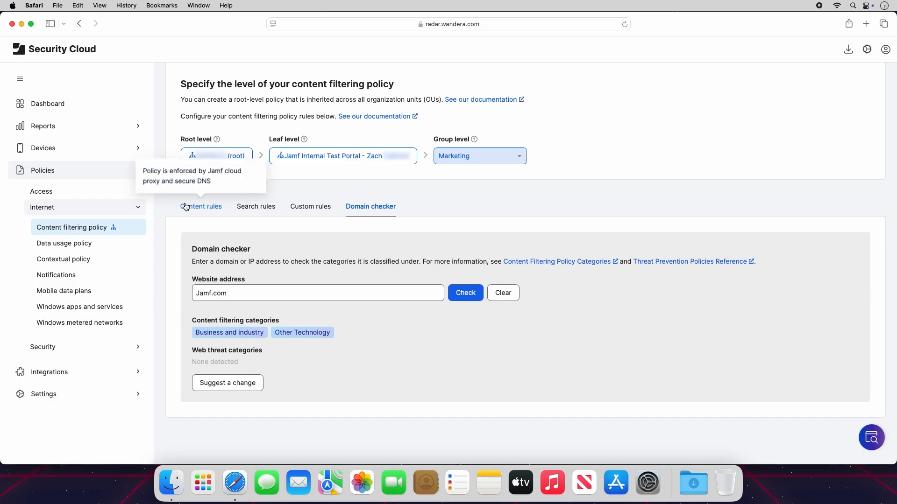
{"action": "left_click", "coordinate": [204, 214]}
{"action": "scroll", "coordinate": [325, 389], "scroll_direction": "down", "scroll_amount": 15}
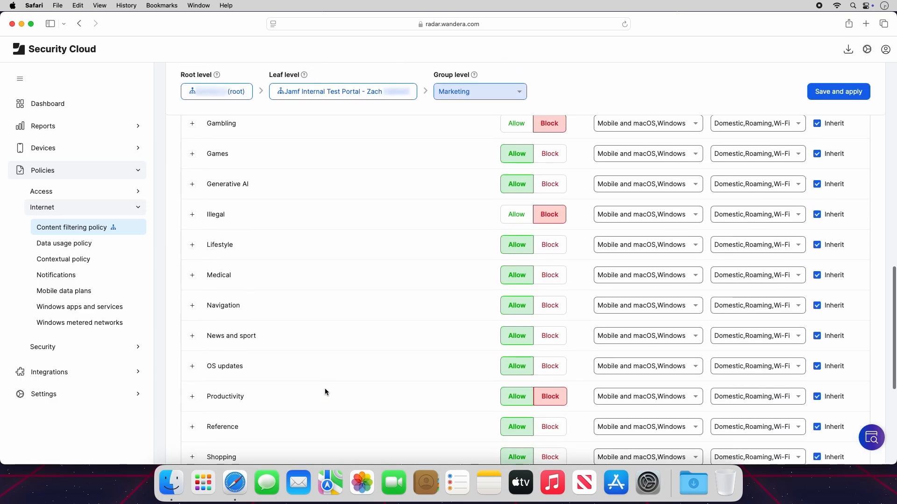
{"action": "left_click", "coordinate": [513, 338]}
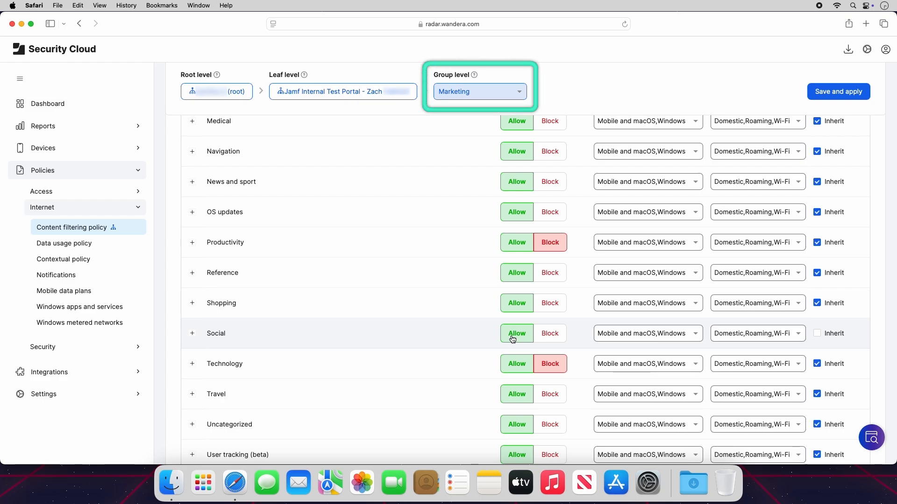
{"action": "left_click", "coordinate": [827, 92]}
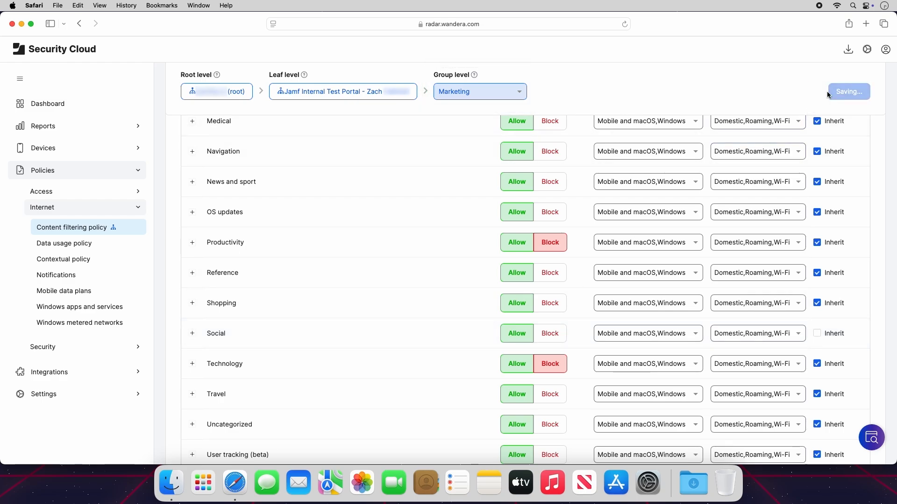